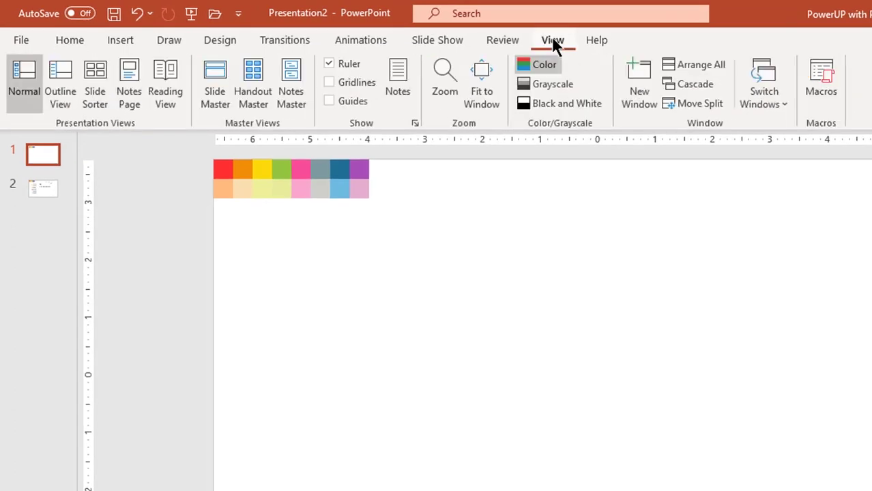
Step: Switch on the View guides so dashed lines cross at the slide centre
left_click(339, 99)
Step: Draw a 1" × 1" blue rectangle square just below the slide centre
left_click(123, 43)
left_click(269, 109)
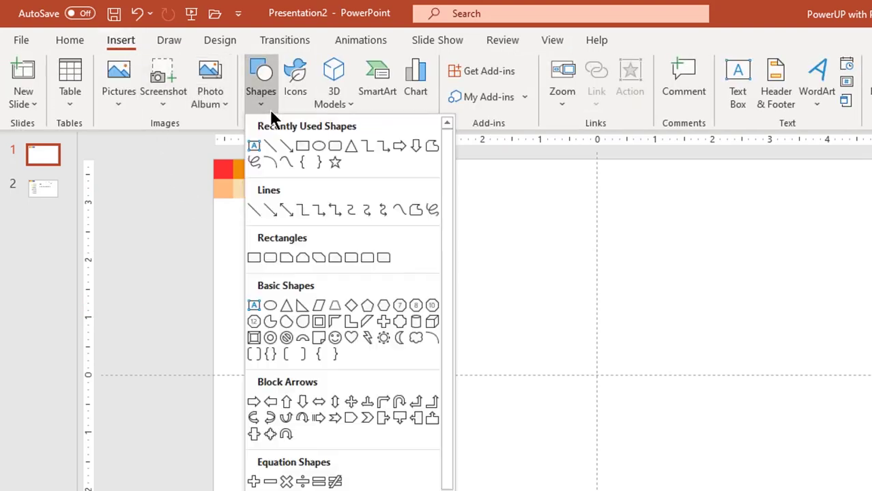
left_click(301, 149)
left_click_drag(471, 286, 516, 331)
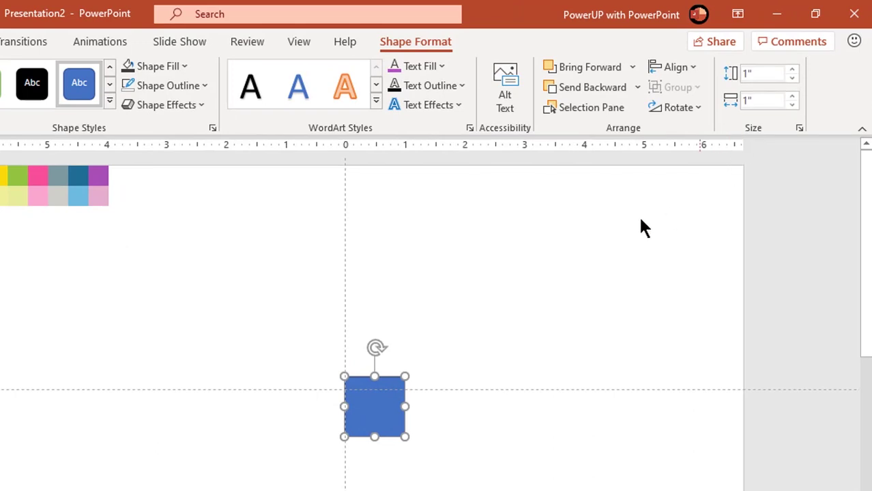
Step: Remove the square's outline and move it below and right of centre
left_click(169, 85)
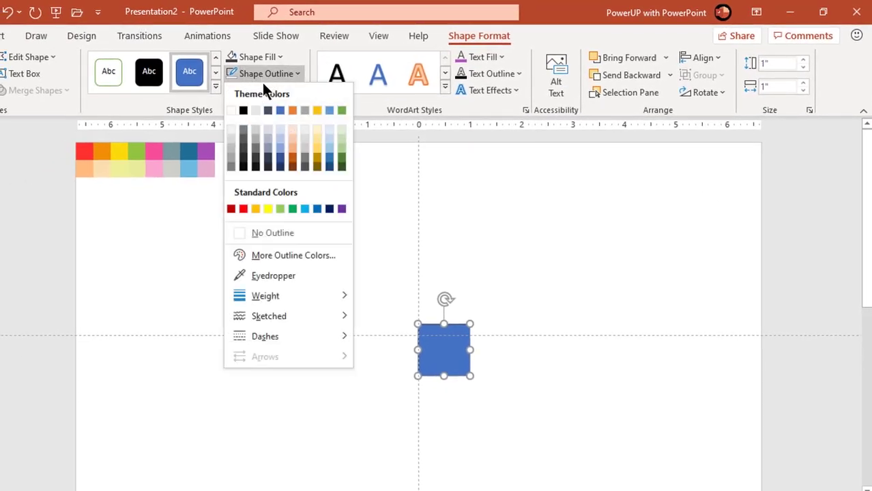
left_click(281, 233)
left_click_drag(446, 368, 454, 413)
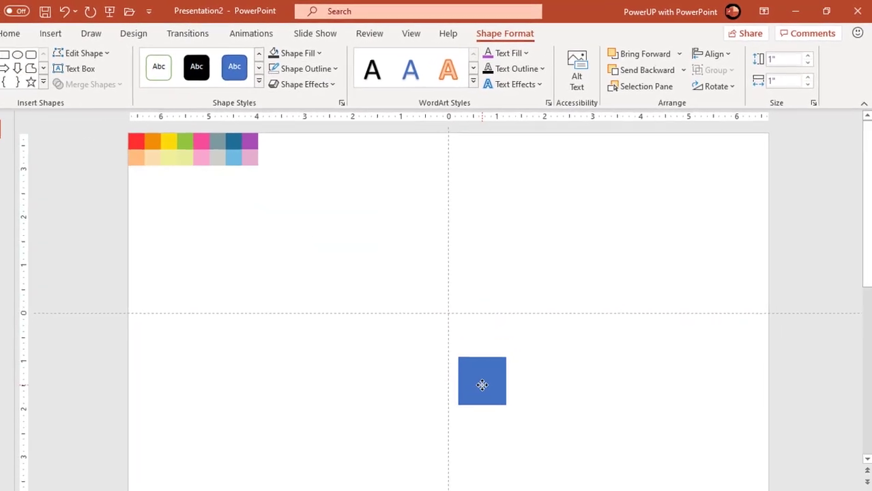
left_click_drag(482, 386, 484, 387)
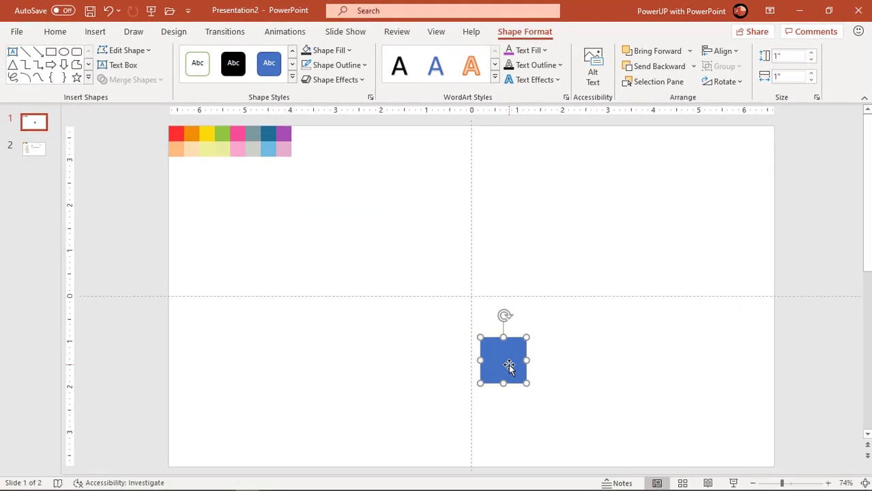
Step: Tilt the square into a flat diamond with the Isometric Top Up 3-D rotation, nudging it lower
left_click(359, 80)
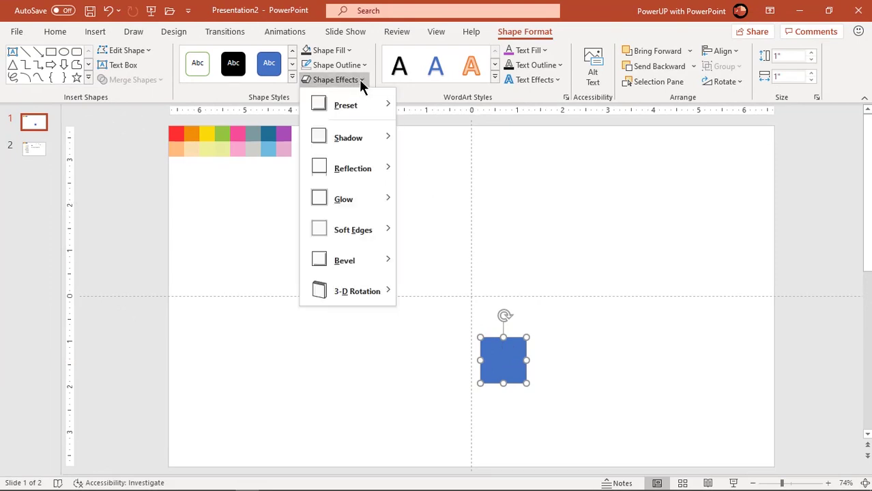
mouse_move(350, 295)
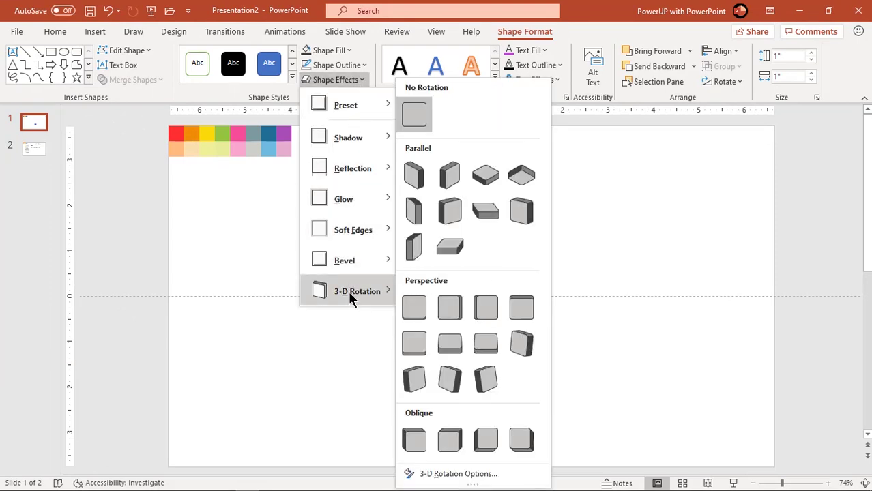
left_click(490, 180)
left_click_drag(504, 352, 508, 372)
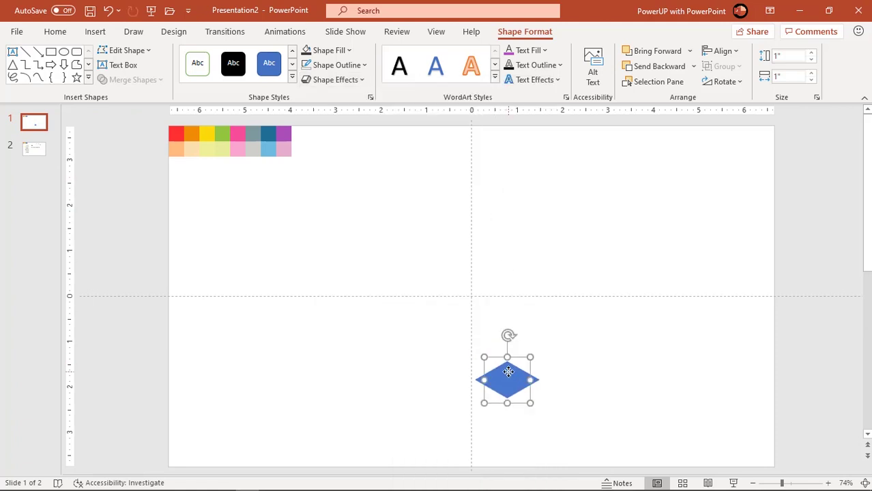
Step: Fill the diamond with the purple sampled by eyedropper from the swatch strip
left_click(349, 50)
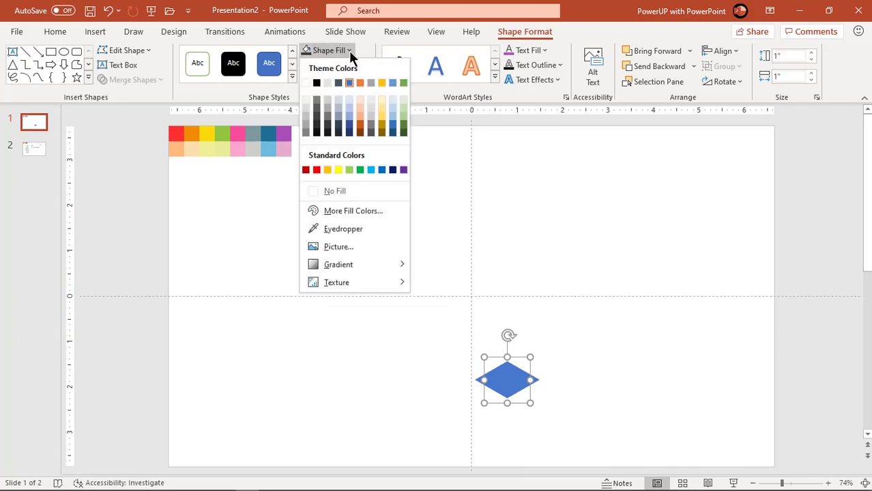
left_click(335, 227)
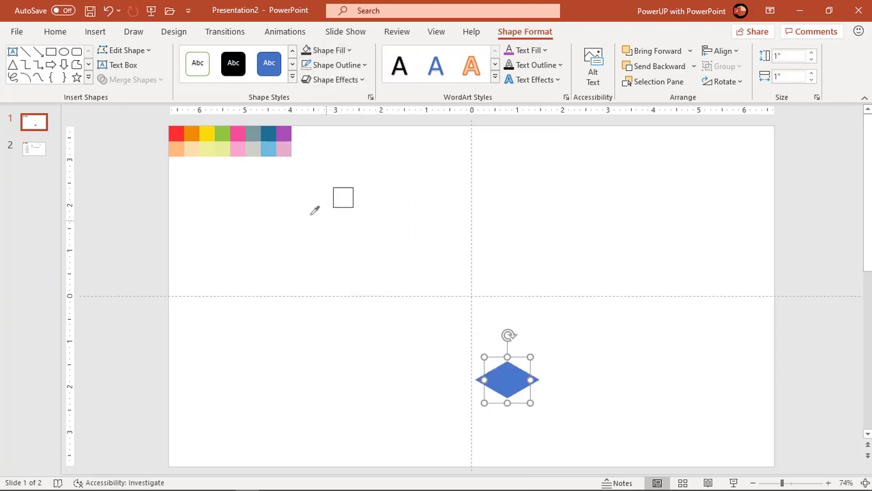
left_click(287, 133)
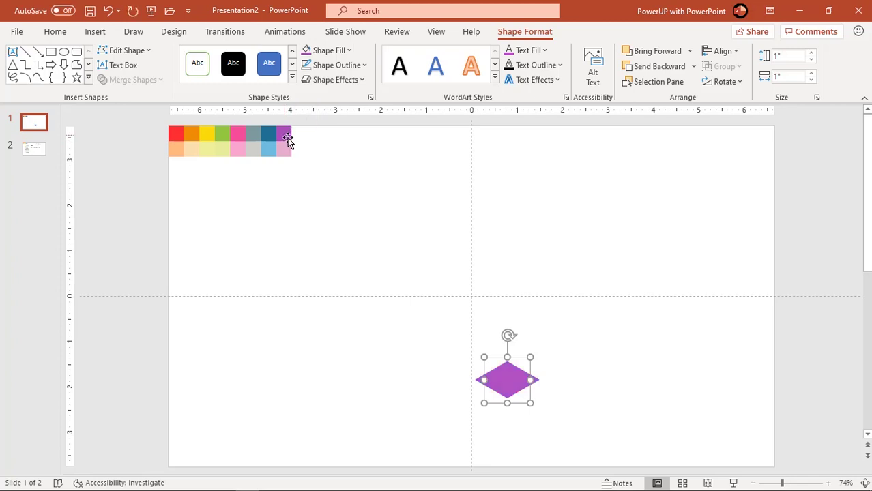
left_click(581, 345)
left_click(513, 379)
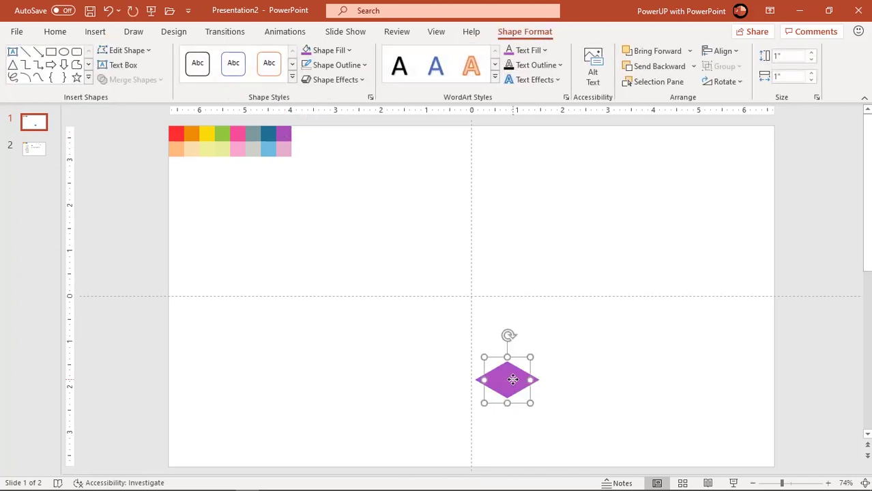
Step: Place a copy of the purple diamond up and right and bring up its 3-D Format settings
left_click_drag(522, 387, 544, 334)
right_click(544, 335)
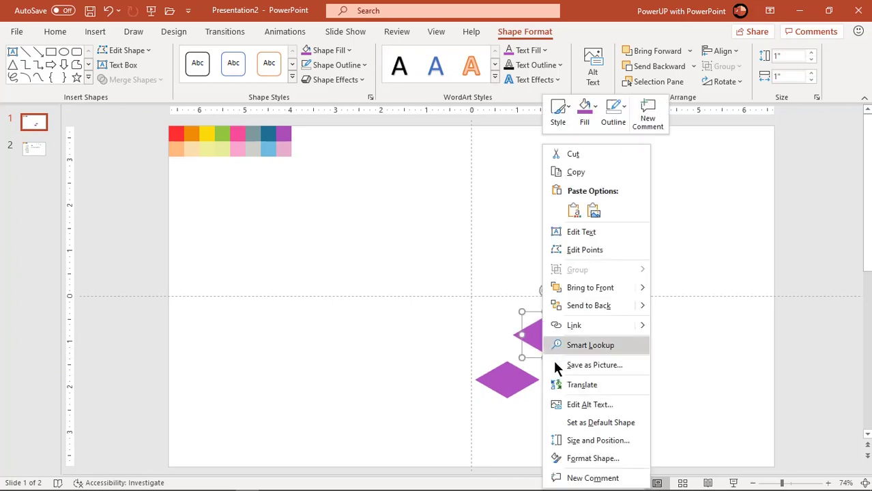
left_click(584, 458)
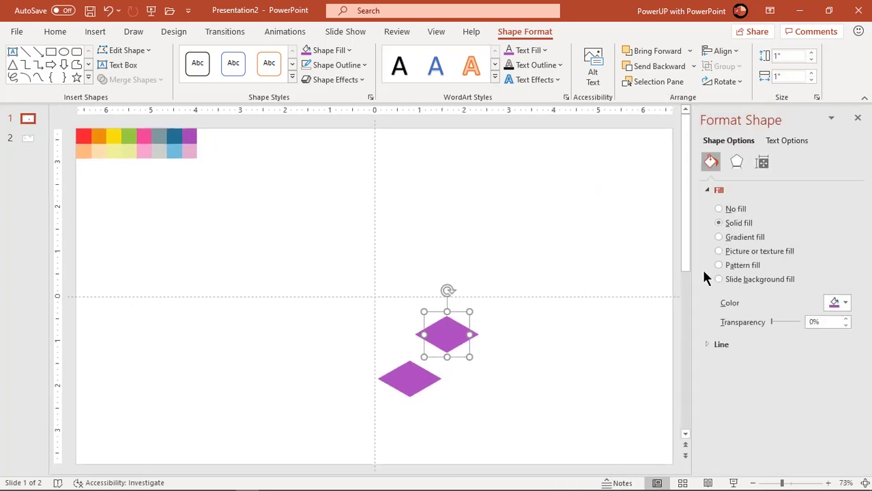
left_click(734, 163)
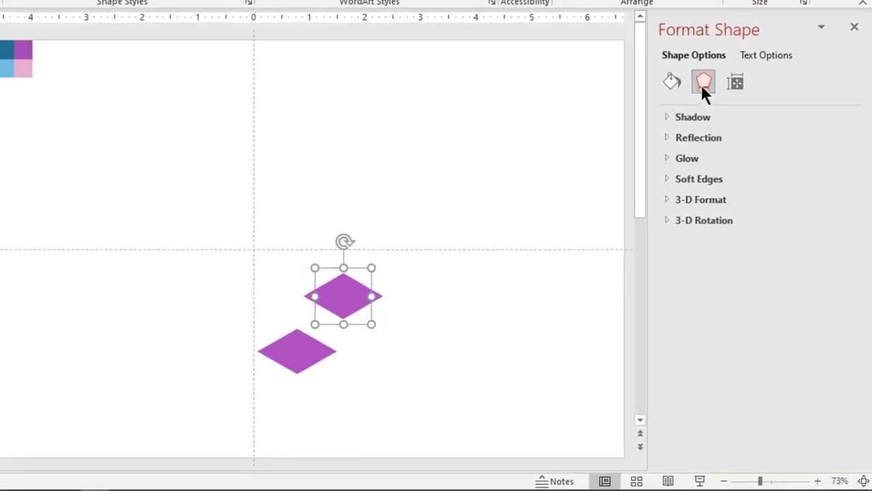
left_click(667, 199)
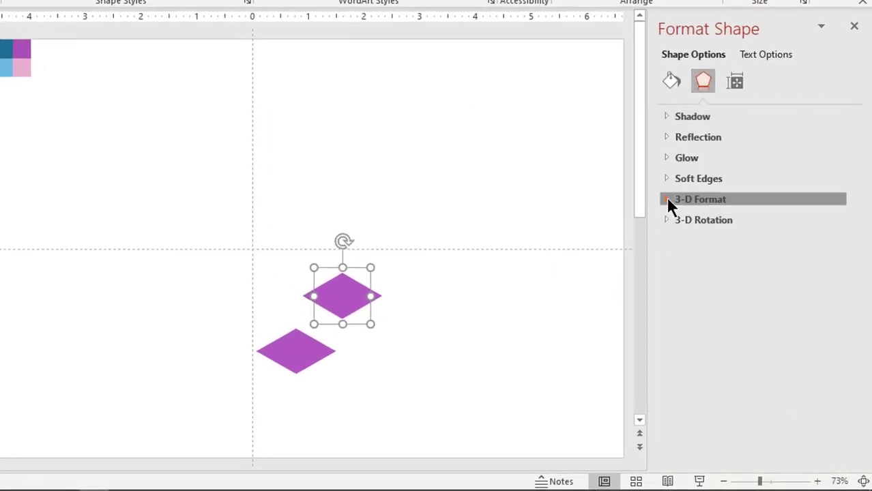
Step: Set the copied diamond's 3-D depth to 7 pt
left_click_drag(856, 202, 857, 259)
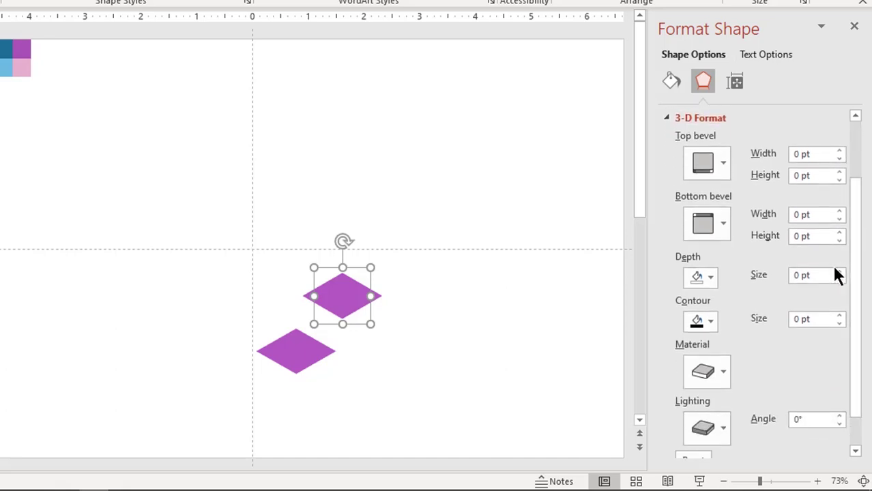
left_click(839, 272)
left_click(840, 272)
left_click(840, 272)
left_click(840, 272)
left_click(840, 272)
left_click(839, 272)
left_click(840, 273)
left_click(840, 273)
left_click(839, 272)
left_click(840, 273)
left_click(840, 272)
left_click(839, 272)
left_click(840, 272)
left_click(840, 279)
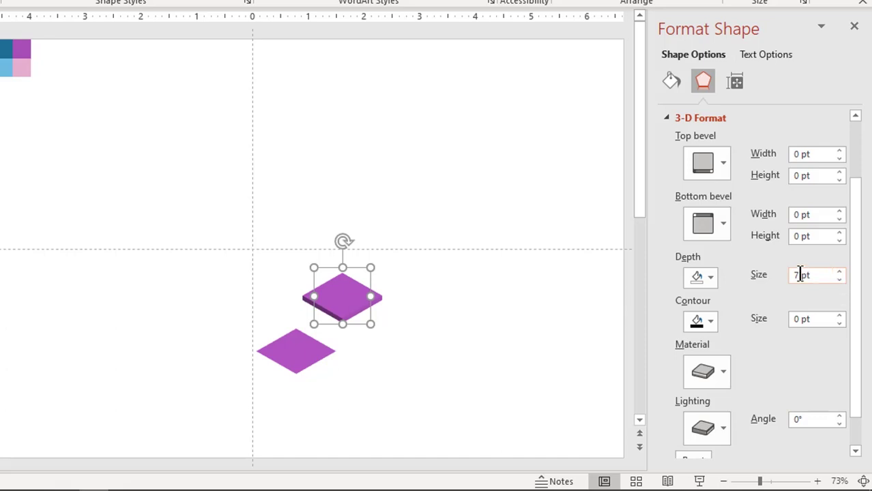
left_click_drag(855, 251, 852, 292)
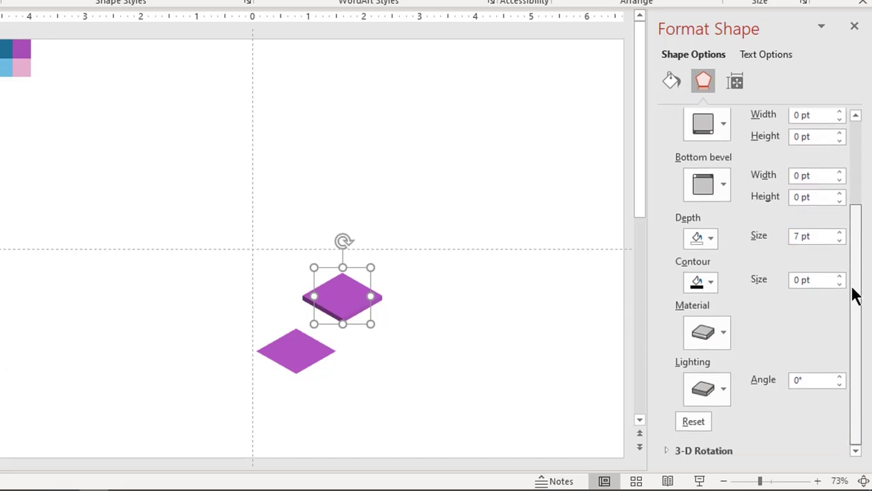
Step: Give the copied diamond Matte material and Contrasting lighting
left_click(719, 334)
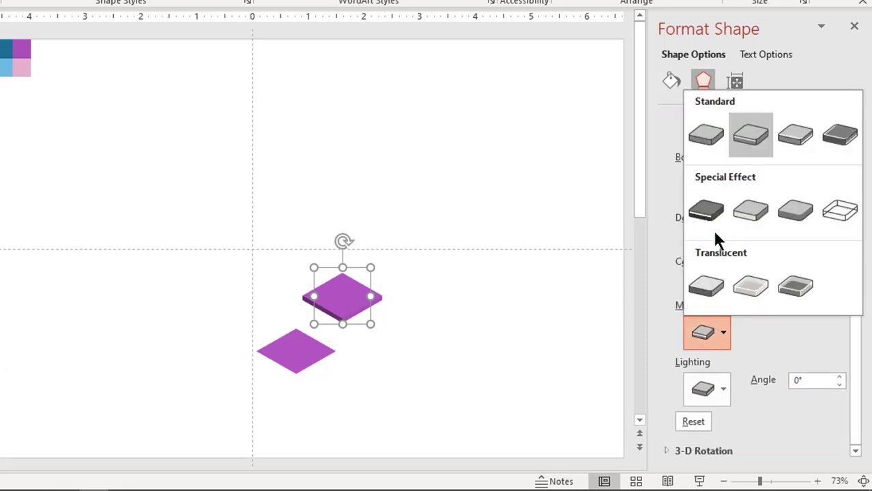
left_click(707, 140)
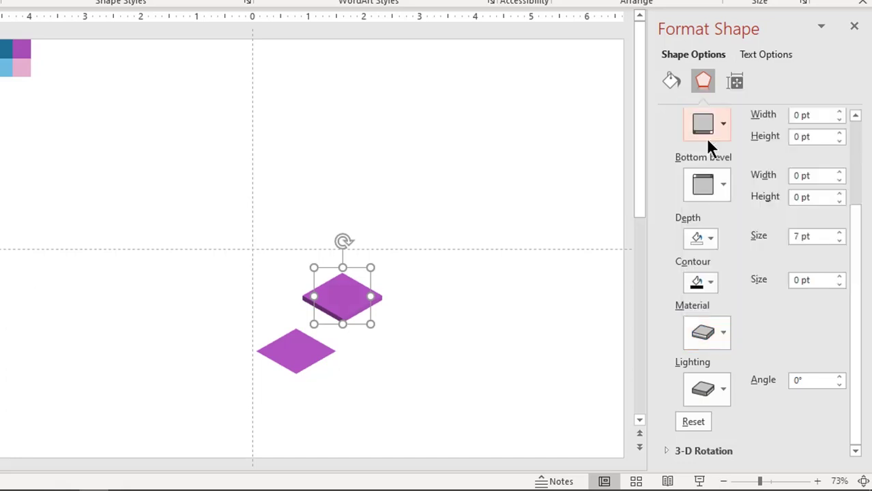
left_click(714, 388)
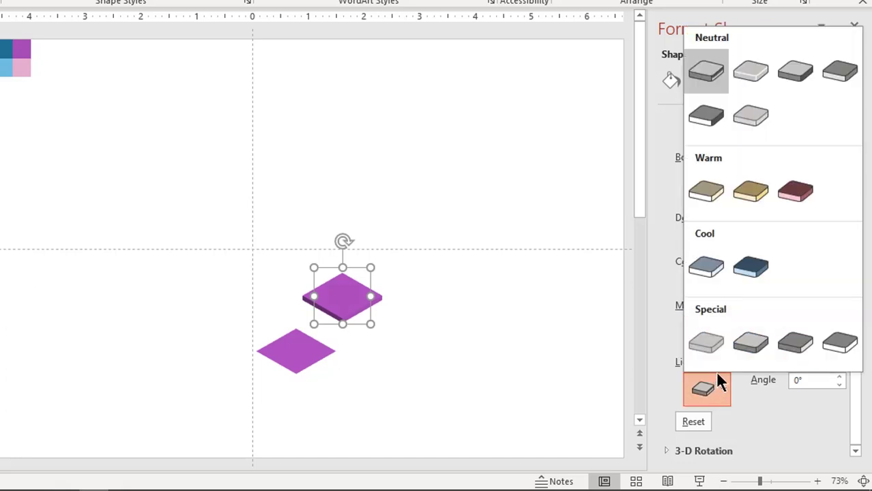
left_click(751, 123)
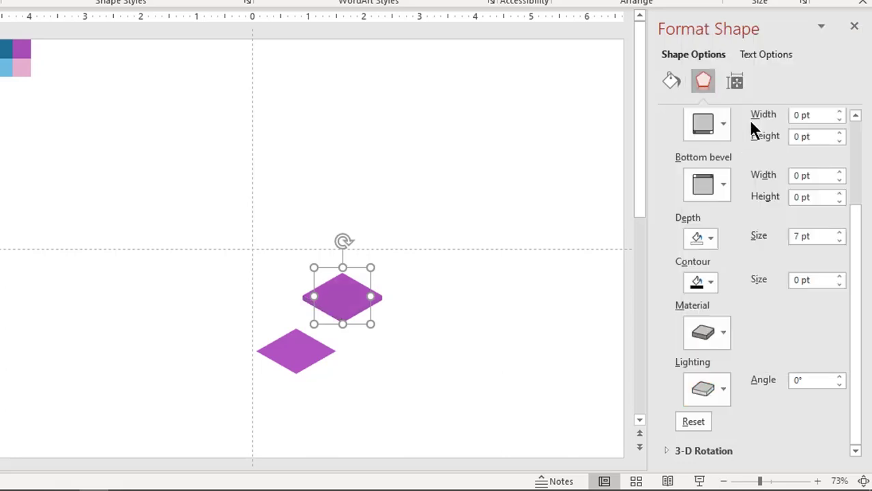
left_click_drag(858, 293, 850, 187)
Step: Recolour the 3-D diamond with the light pink sampled from the swatch strip
left_click(672, 82)
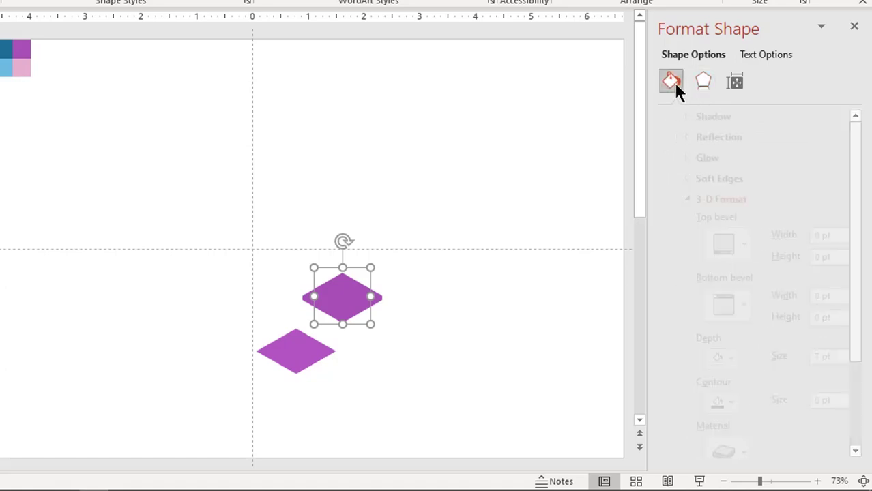
left_click(836, 257)
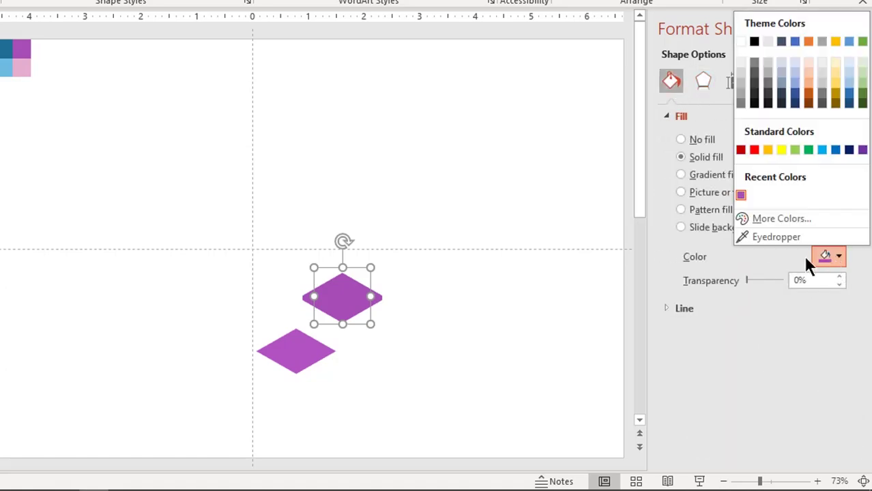
left_click(768, 237)
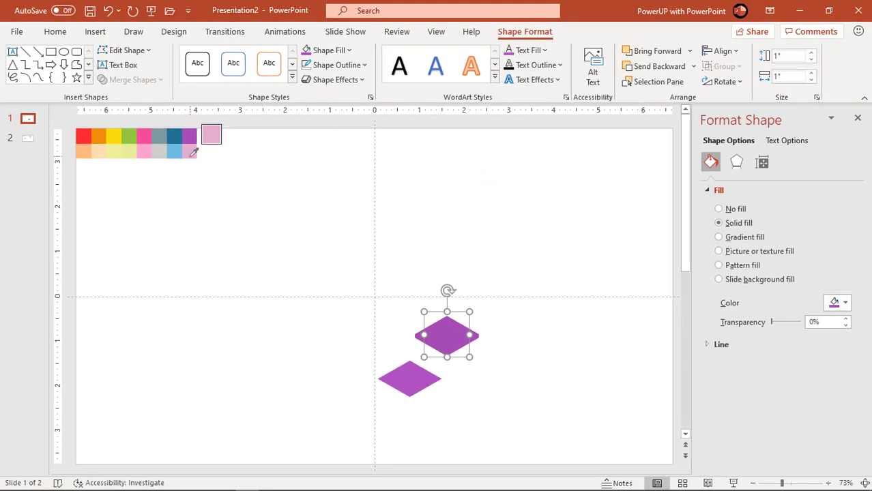
left_click(32, 73)
Step: Move the pink diamond onto the purple one and send it to the back
left_click_drag(451, 338, 414, 381)
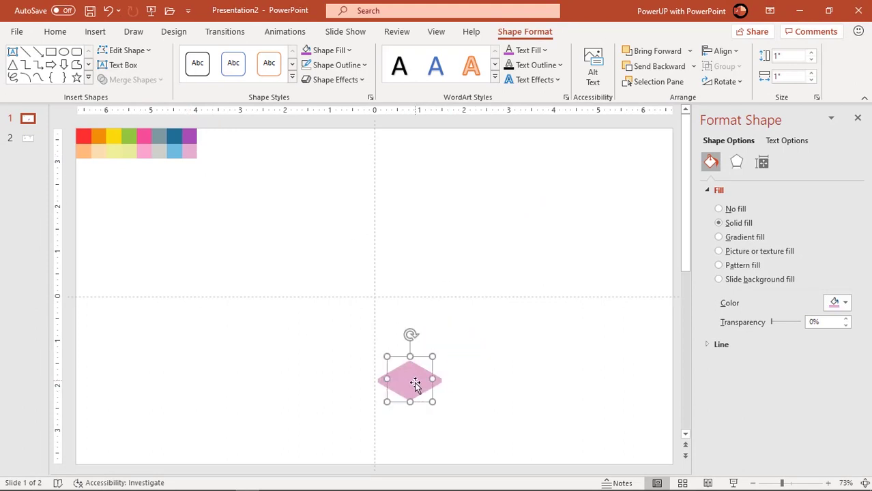
right_click(415, 384)
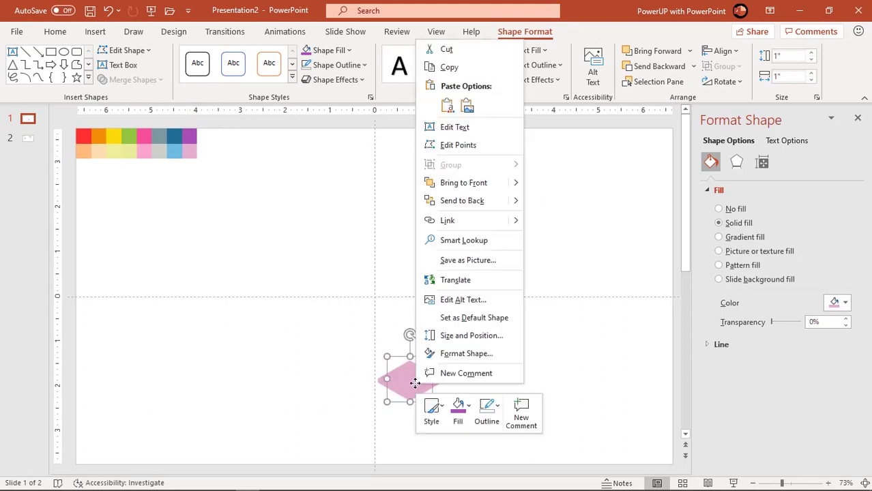
left_click(461, 199)
left_click(545, 308)
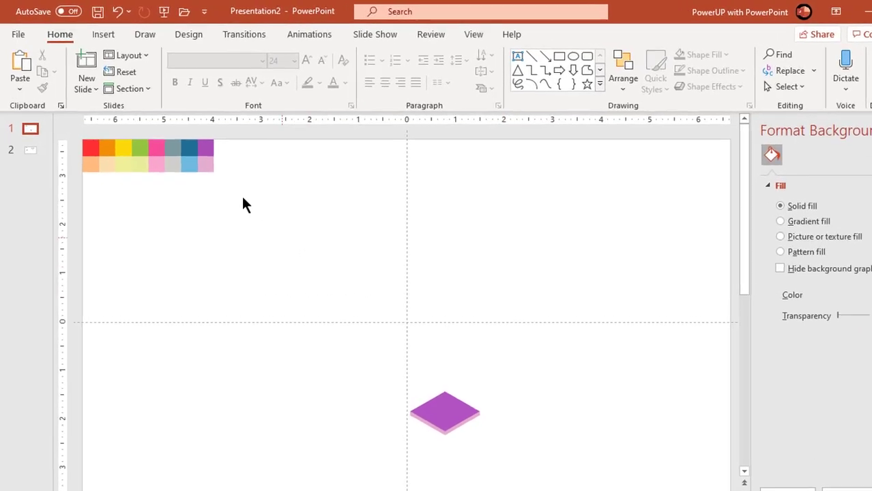
Step: Draw a 0.32" × 1" blue rectangle above the platform with no outline
left_click(129, 44)
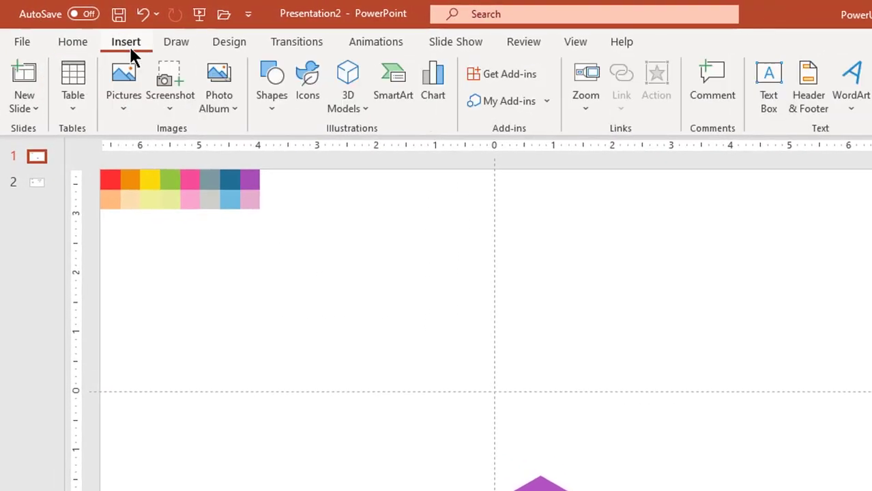
left_click(270, 103)
left_click(314, 151)
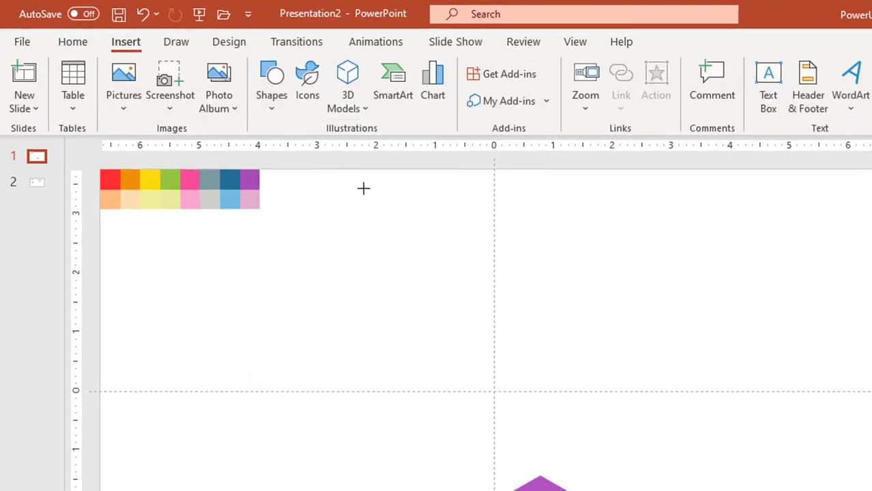
left_click_drag(511, 296, 569, 314)
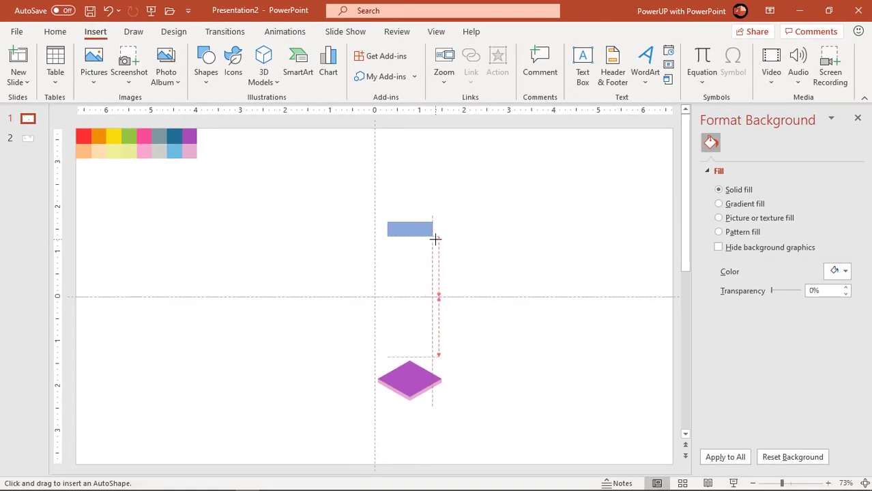
left_click_drag(435, 238, 435, 239)
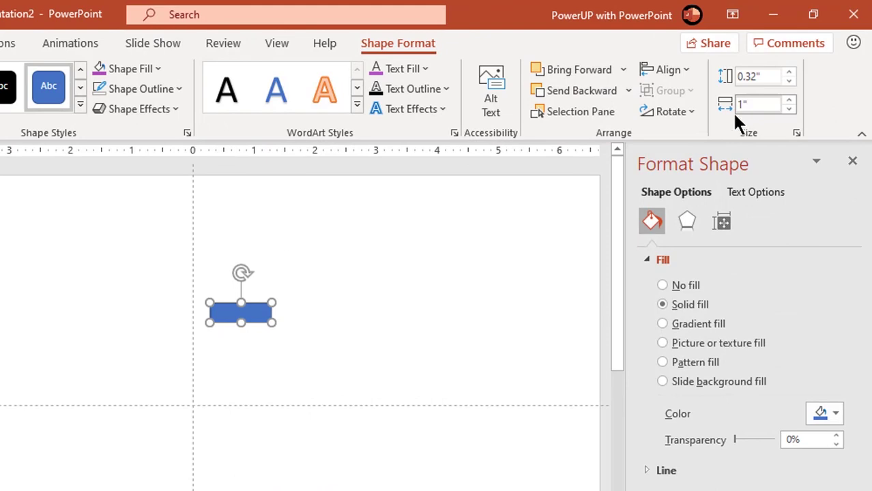
left_click(153, 88)
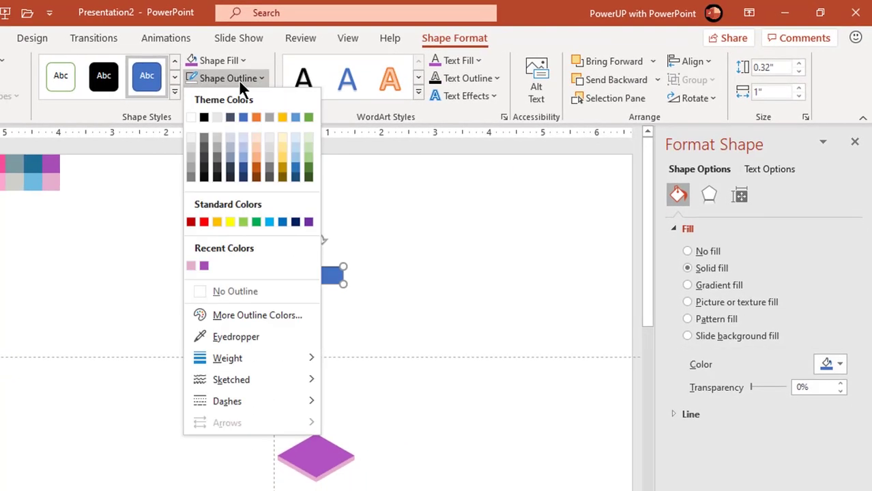
left_click(232, 292)
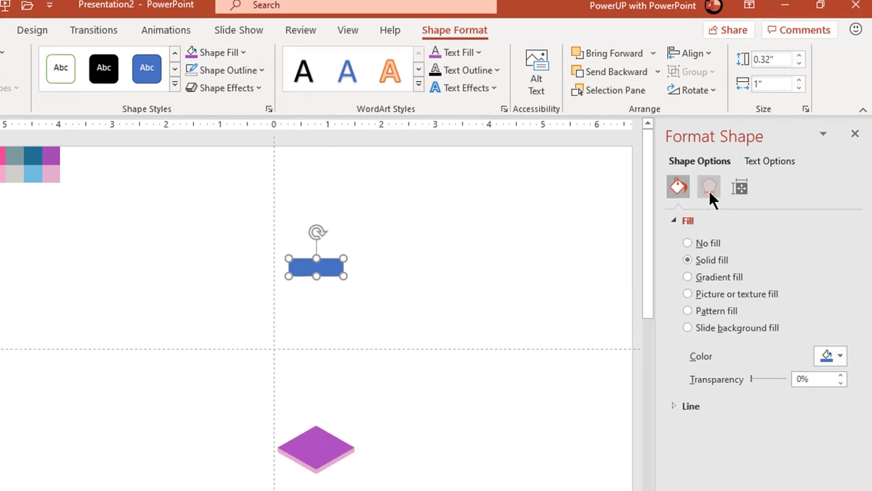
Step: Apply the X 315°, Y 35° 3-D rotation preset to the rectangle and move it onto the platform
left_click(709, 196)
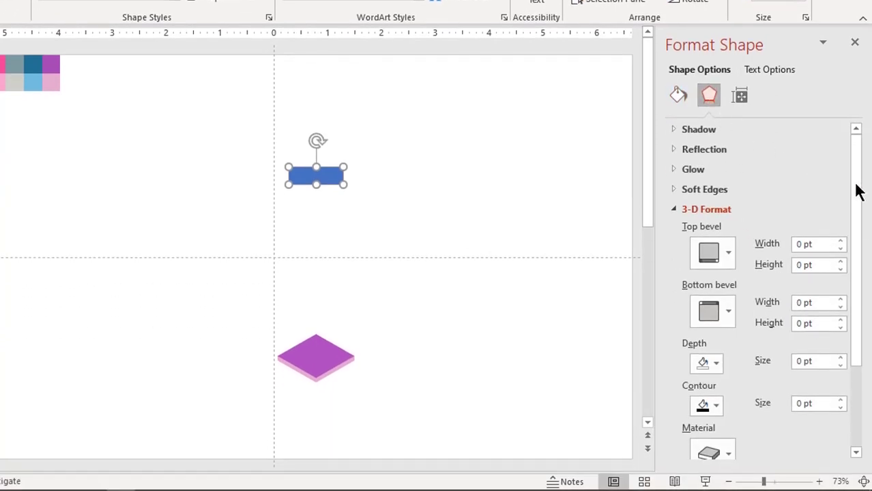
left_click_drag(858, 192, 868, 297)
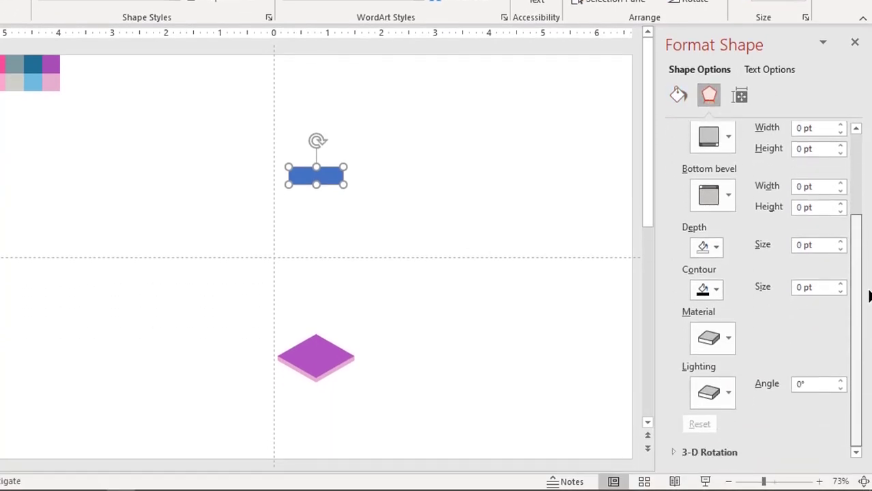
left_click(674, 451)
left_click_drag(860, 326, 858, 410)
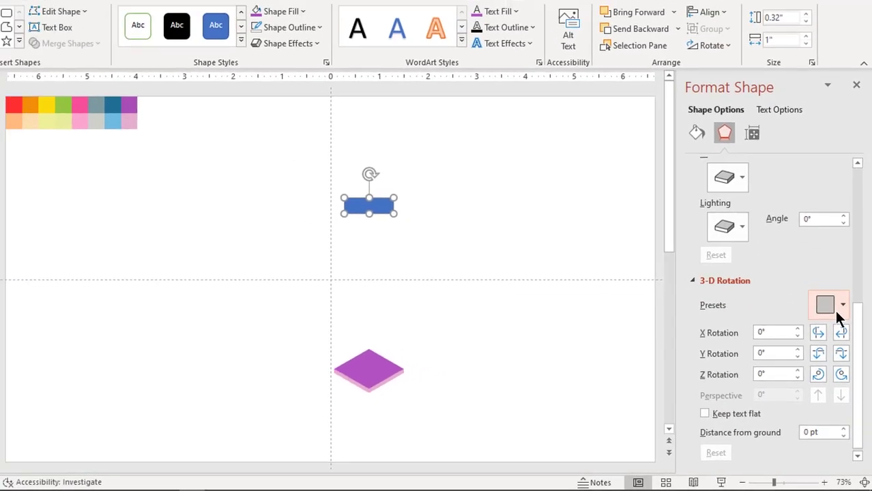
left_click(839, 310)
left_click(761, 60)
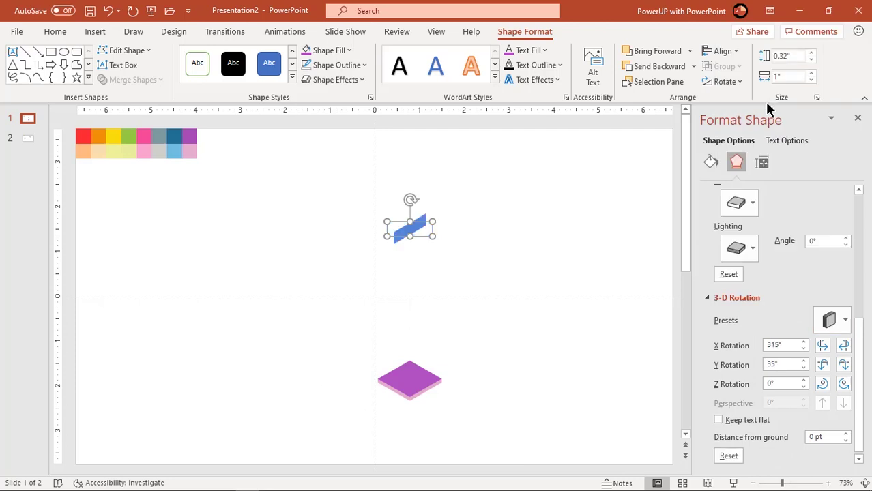
left_click_drag(412, 232, 401, 367)
Step: Nudge the tilted blue wall left and down until it sits flush on the tile's back edge
scroll(399, 362, "up", 10)
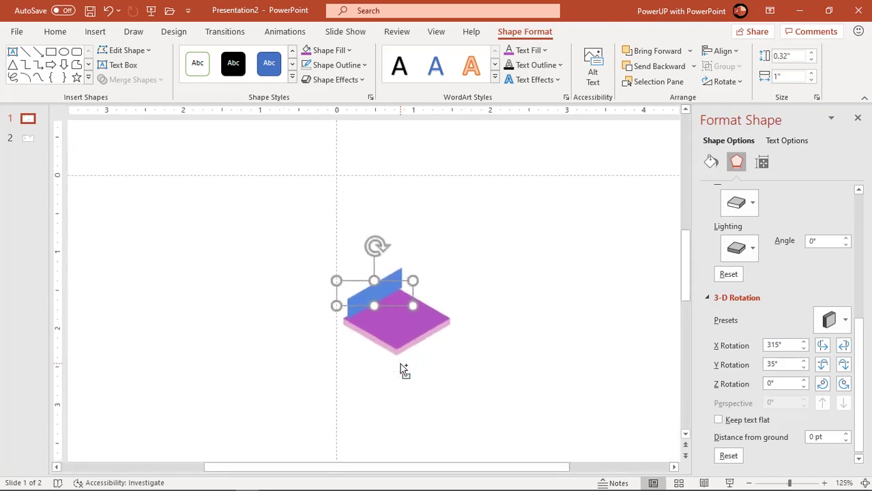
left_click_drag(386, 305, 376, 302)
key("ctrl+Down")
key("ctrl+Down")
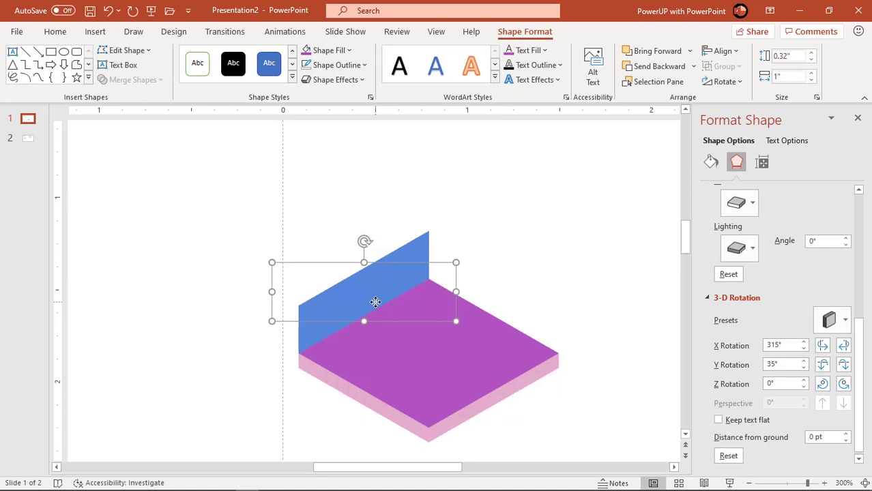
scroll(375, 302, "down", 10)
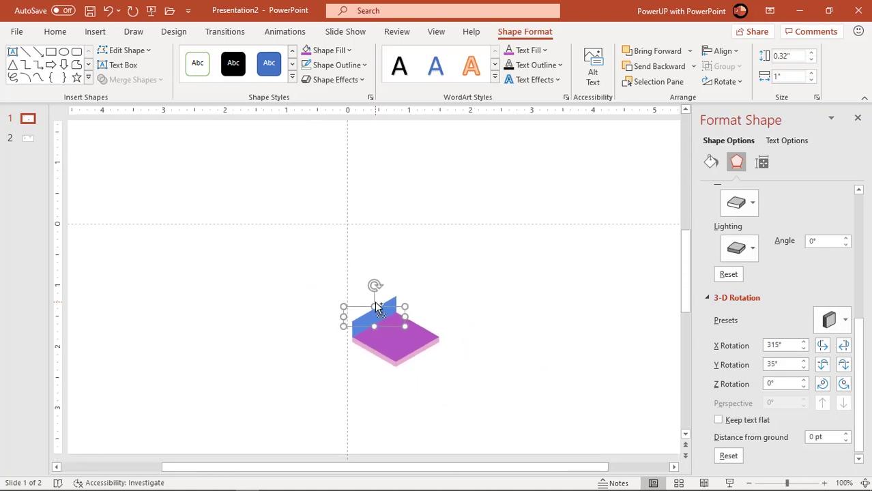
left_click(709, 162)
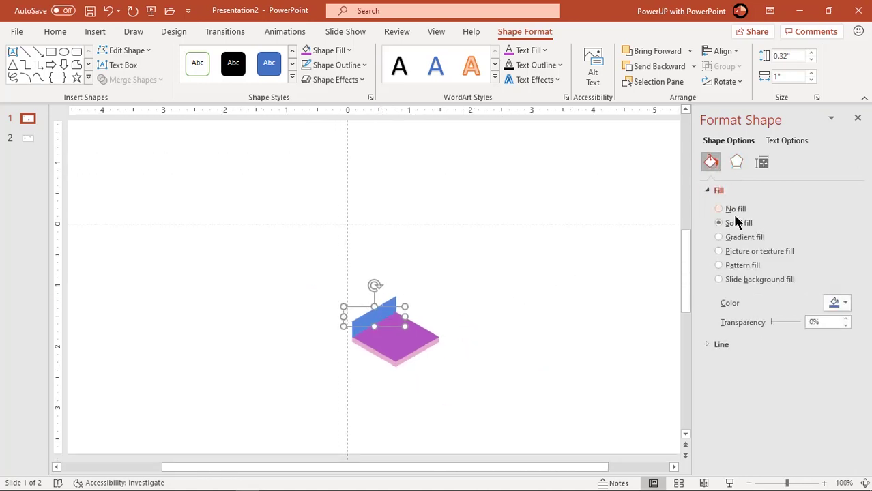
Step: Give the wall a gradient fill and delete the two middle gradient stops
left_click(738, 239)
scroll(536, 281, "down", 3, "ctrl")
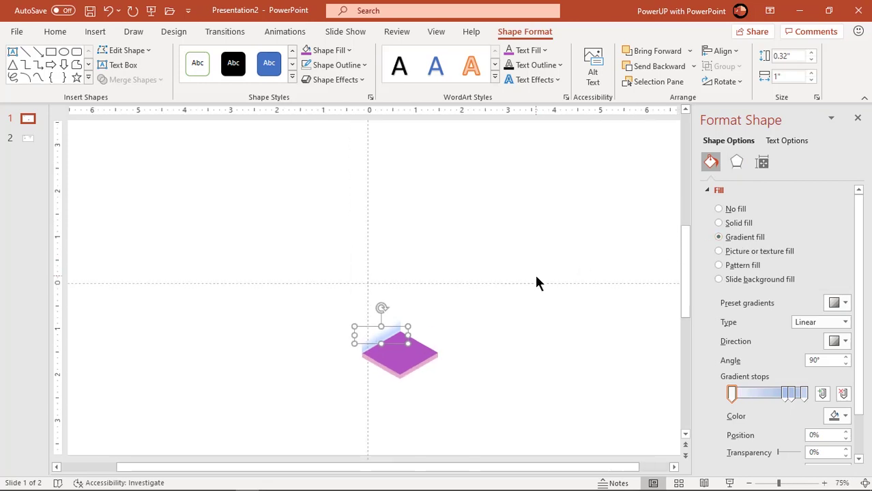
scroll(536, 282, "down", 1, "ctrl")
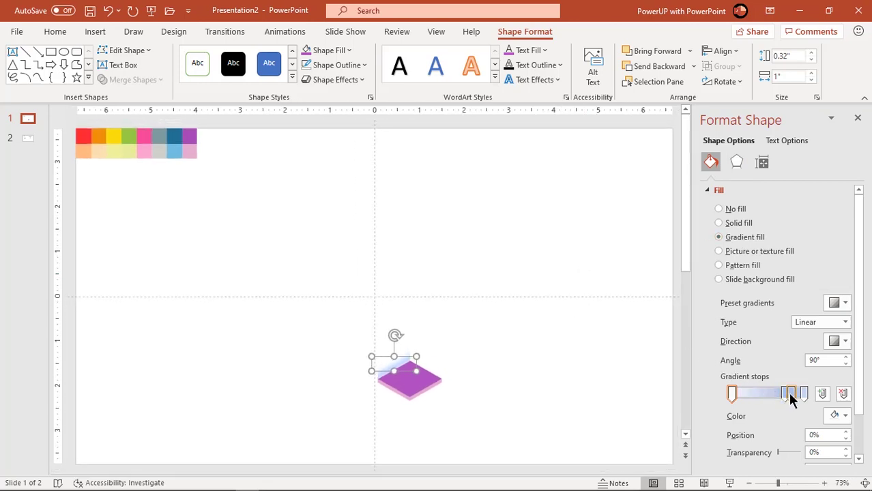
left_click(843, 394)
left_click(843, 394)
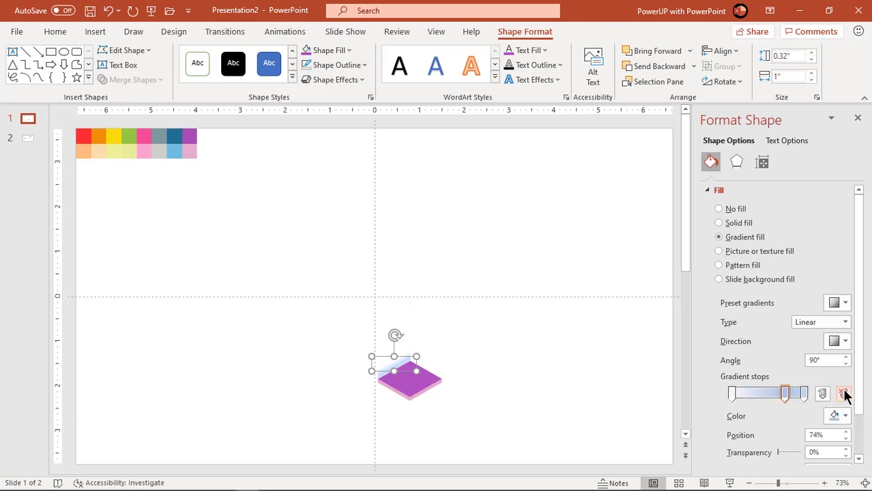
Step: Set the left stop to light blue and the right stop to dark blue, sampled from the swatches
left_click(837, 415)
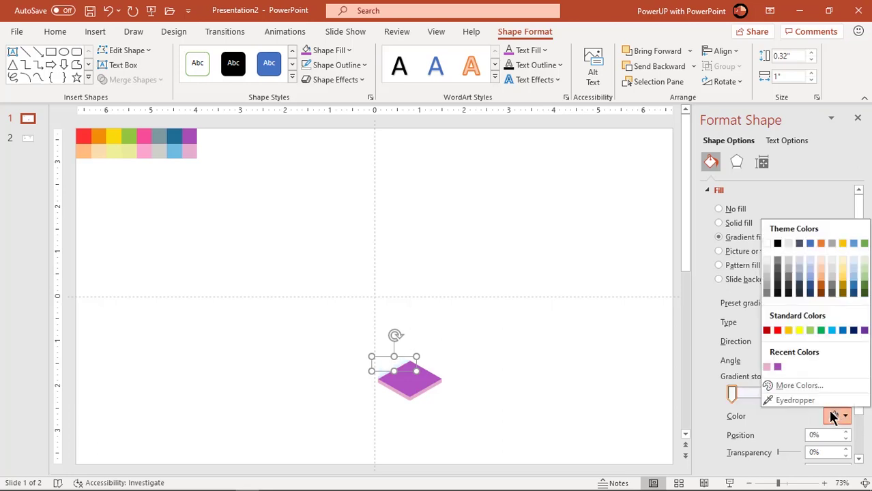
left_click(791, 406)
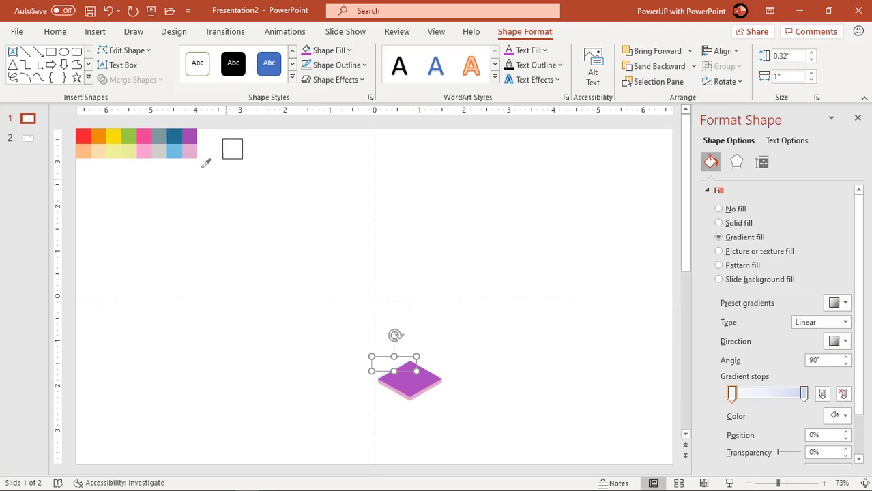
left_click(182, 151)
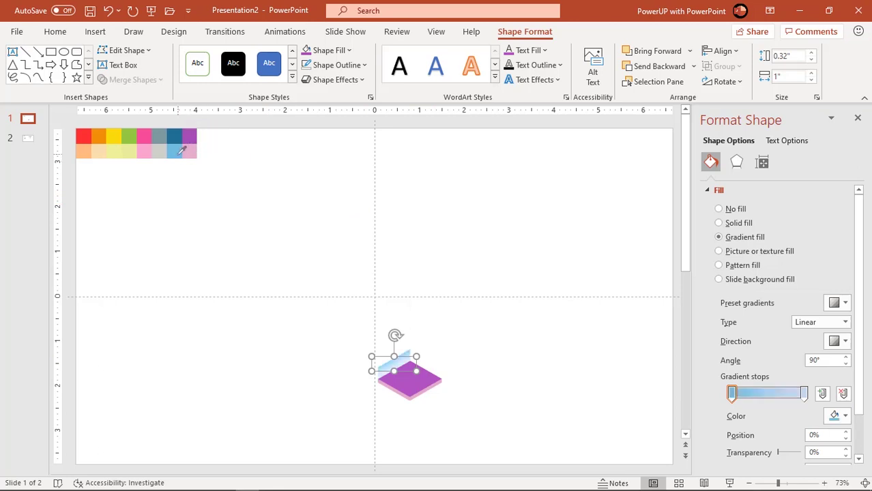
left_click(804, 394)
left_click(837, 416)
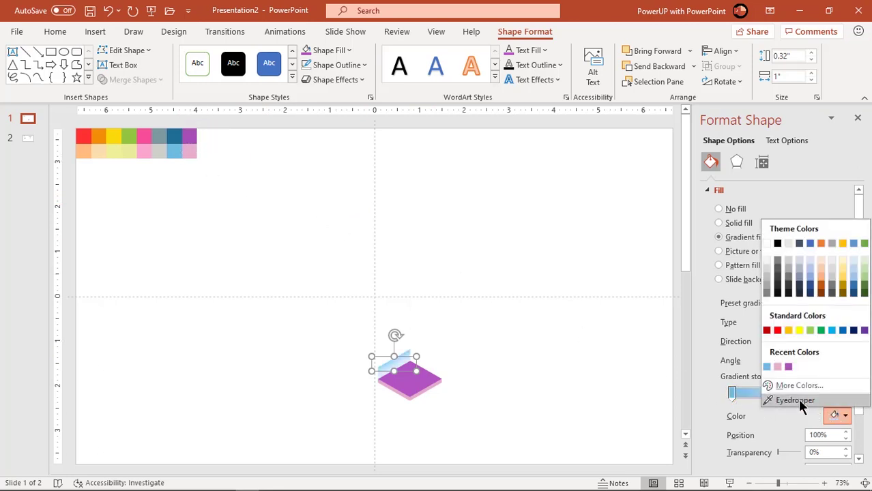
left_click(795, 401)
left_click(180, 135)
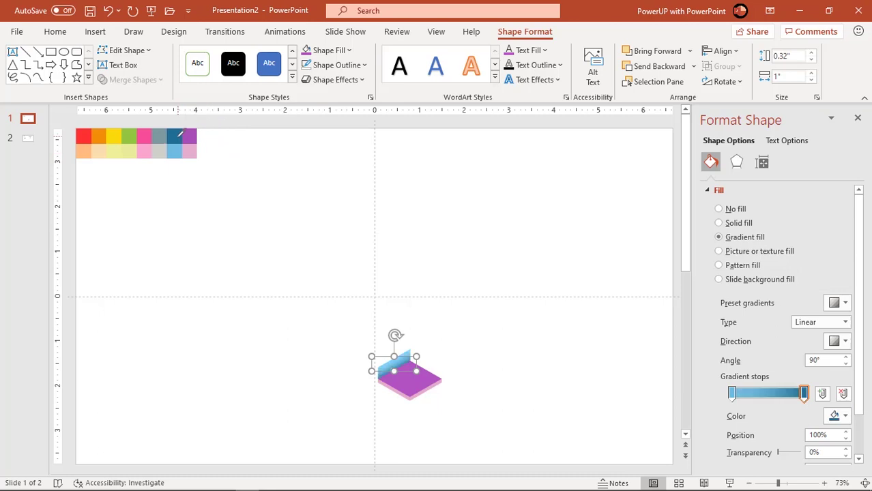
left_click(517, 336)
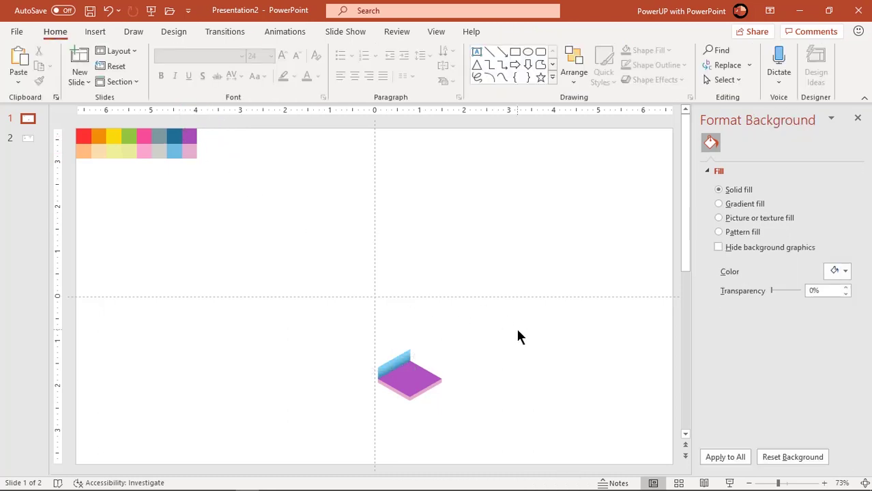
Step: Duplicate the platform and wall up-left and send the copy to the back
left_click_drag(489, 427, 327, 320)
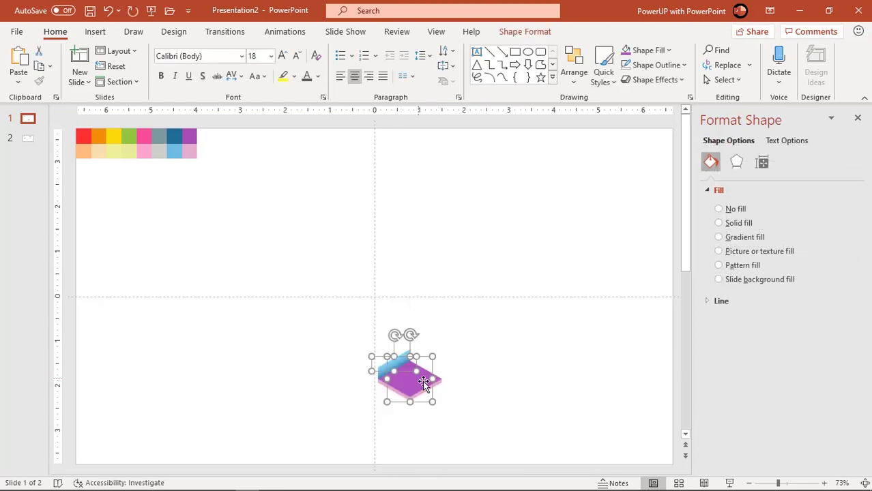
left_click_drag(439, 403, 384, 355)
right_click(384, 355)
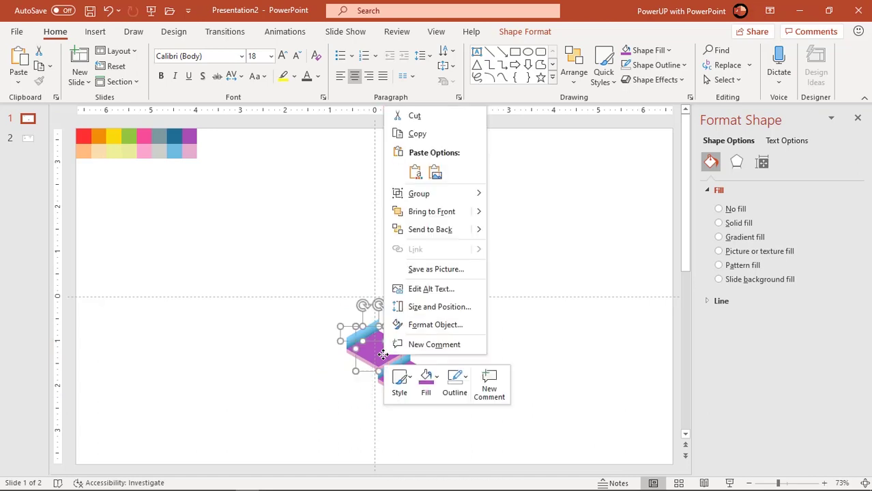
left_click(419, 232)
left_click_drag(381, 358, 380, 355)
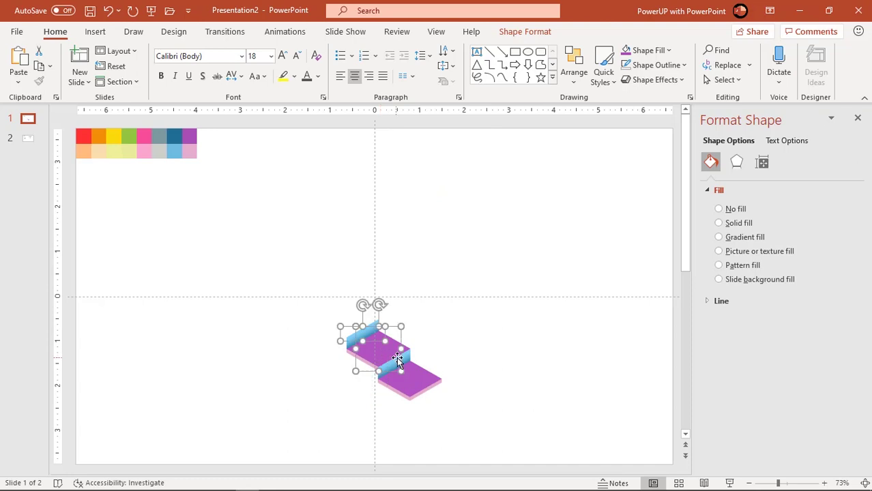
Step: Add a third step with Ctrl+D and send it behind the other two
key("ctrl+d")
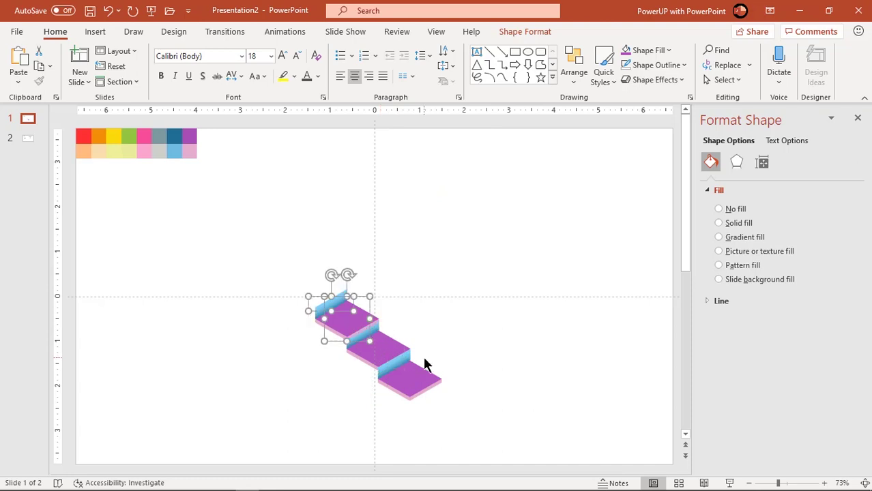
right_click(350, 325)
left_click(389, 200)
left_click(481, 326)
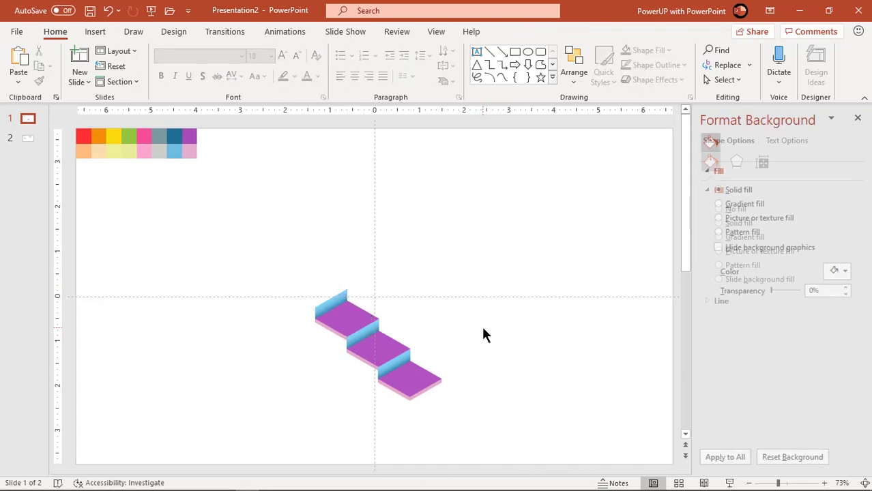
Step: Drag the uppermost step's blue riser wall out to the empty area right of the staircase
left_click(346, 301)
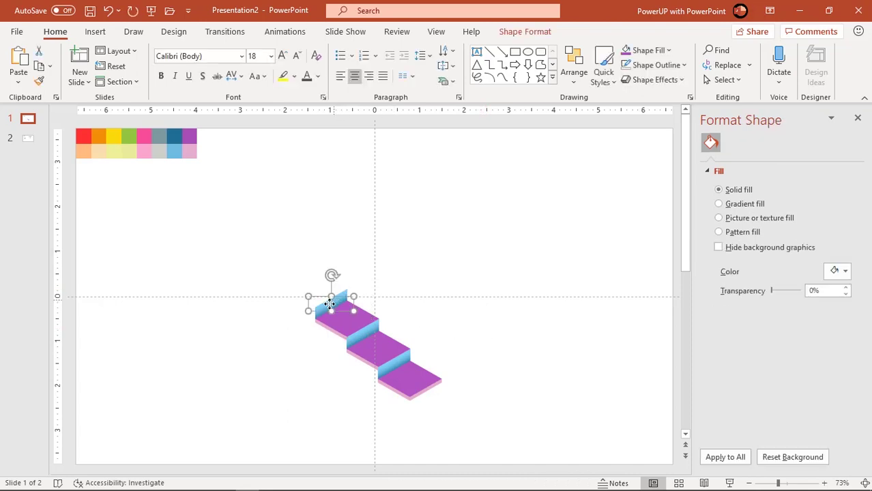
left_click_drag(346, 301, 577, 339)
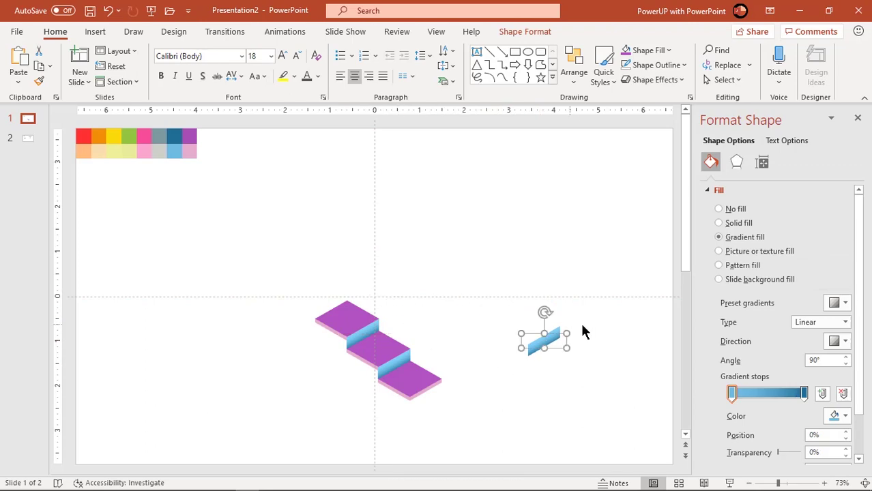